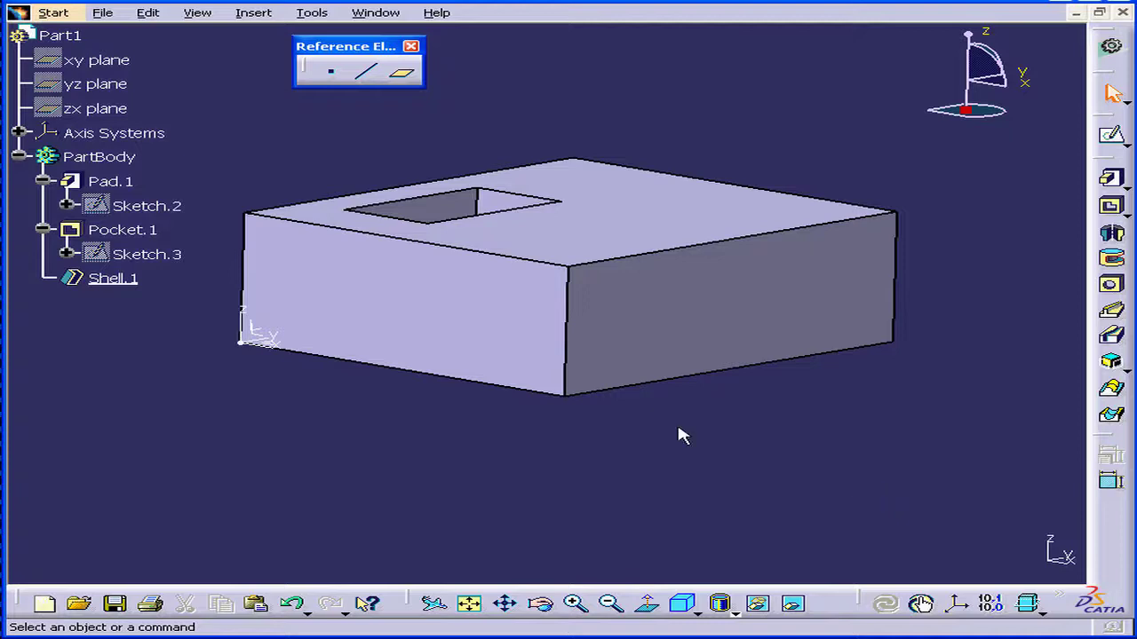
Step: Create Plane.1, a reference plane offset 50 mm from the YZ plane
{"action": "middle_click_drag", "start_coordinate": [551, 369], "coordinate": [502, 408]}
{"action": "middle_click_drag", "start_coordinate": [705, 271], "coordinate": [761, 297]}
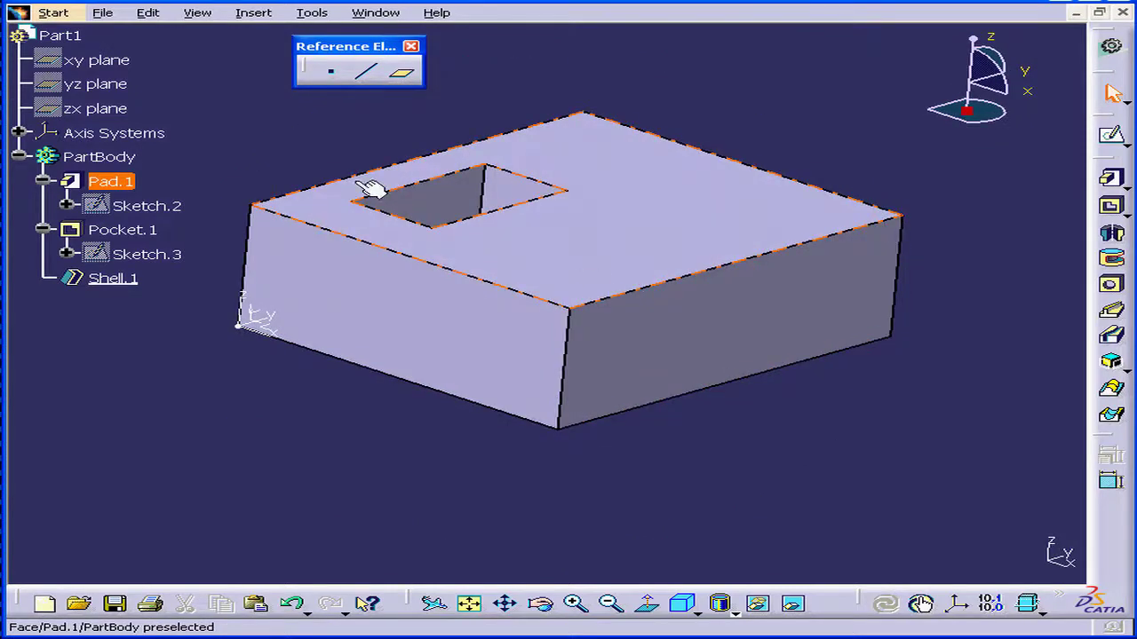
{"action": "left_click", "coordinate": [405, 76]}
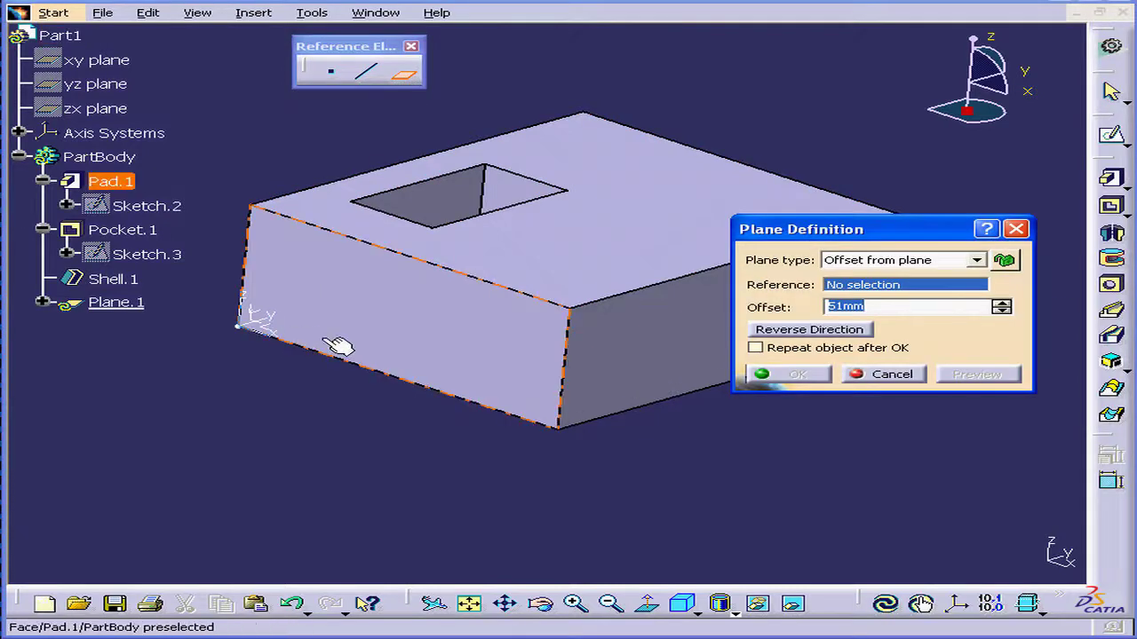
{"action": "right_click", "coordinate": [855, 290]}
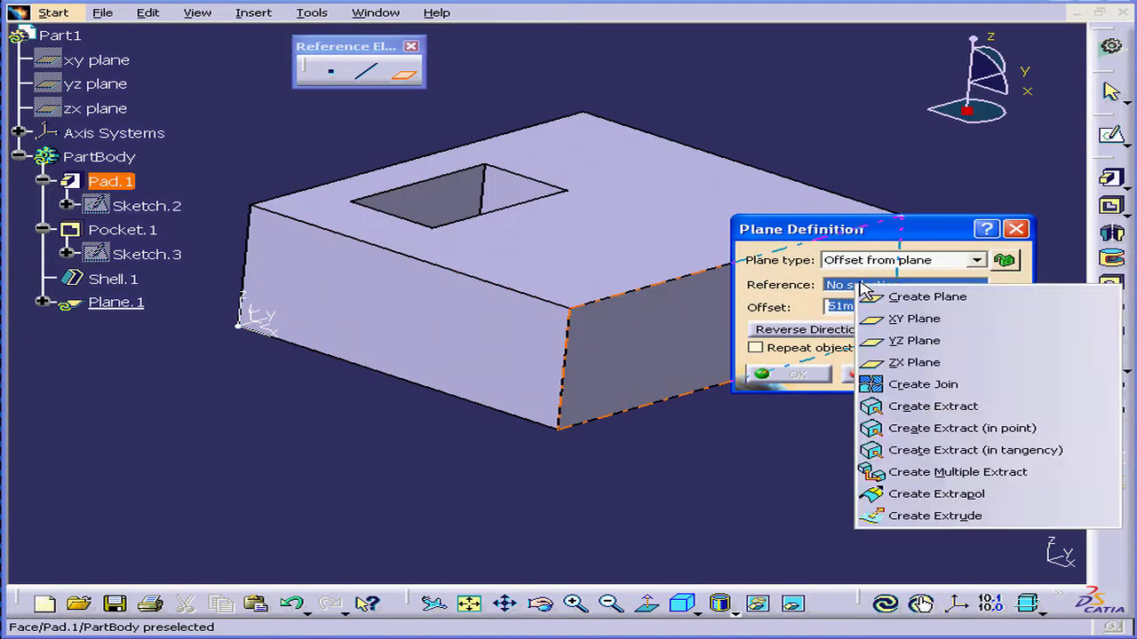
{"action": "left_click", "coordinate": [921, 342]}
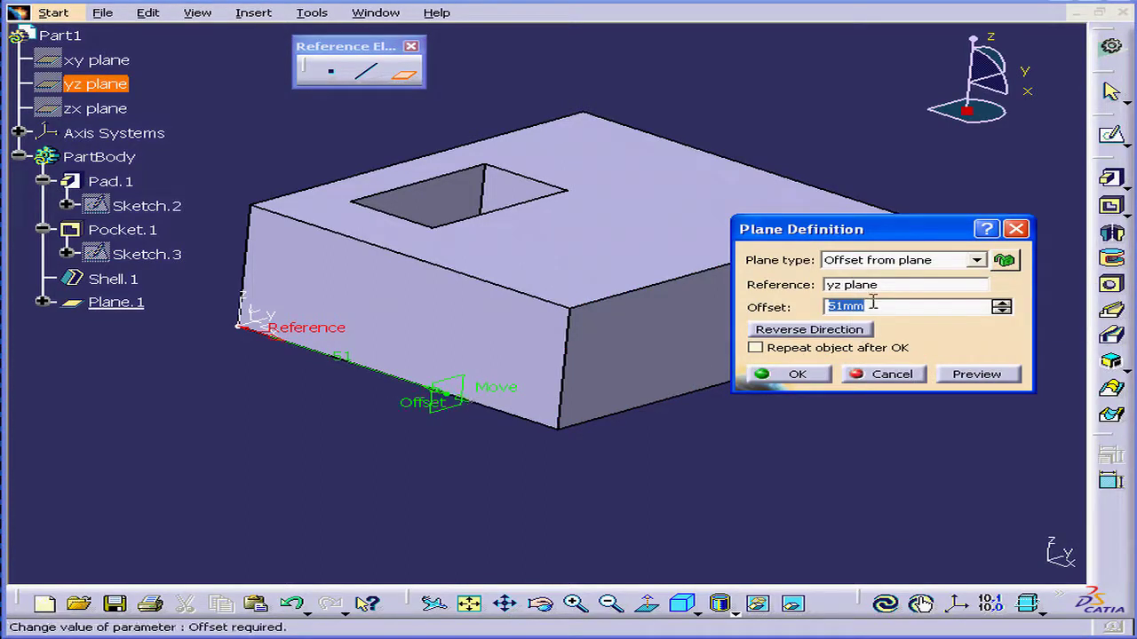
{"action": "type", "text": "50"}
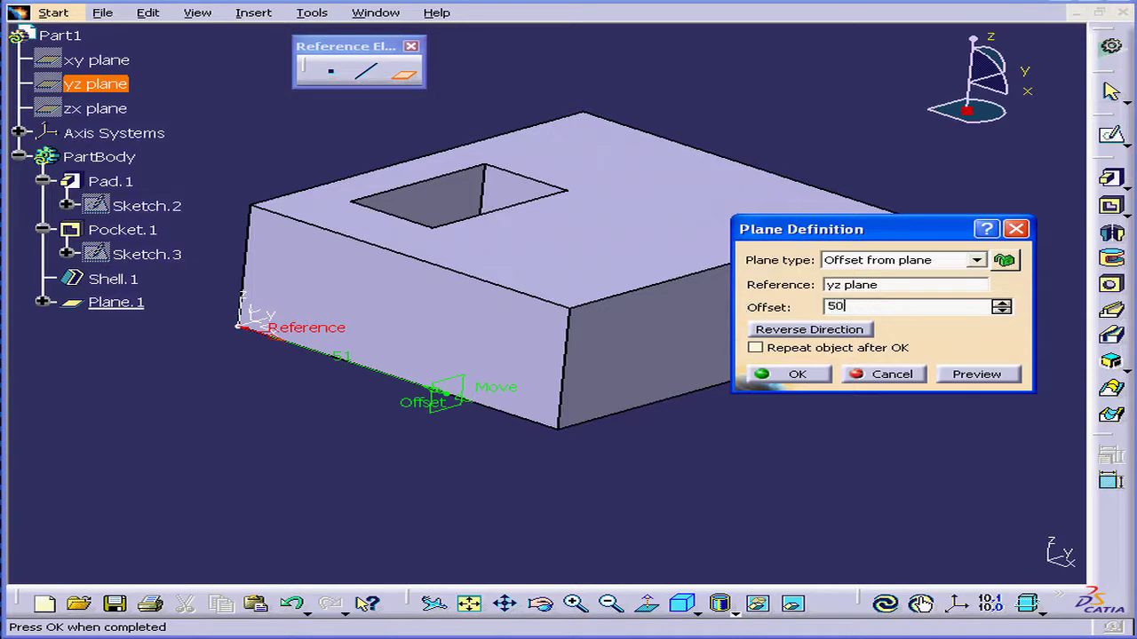
{"action": "key", "text": "Tab"}
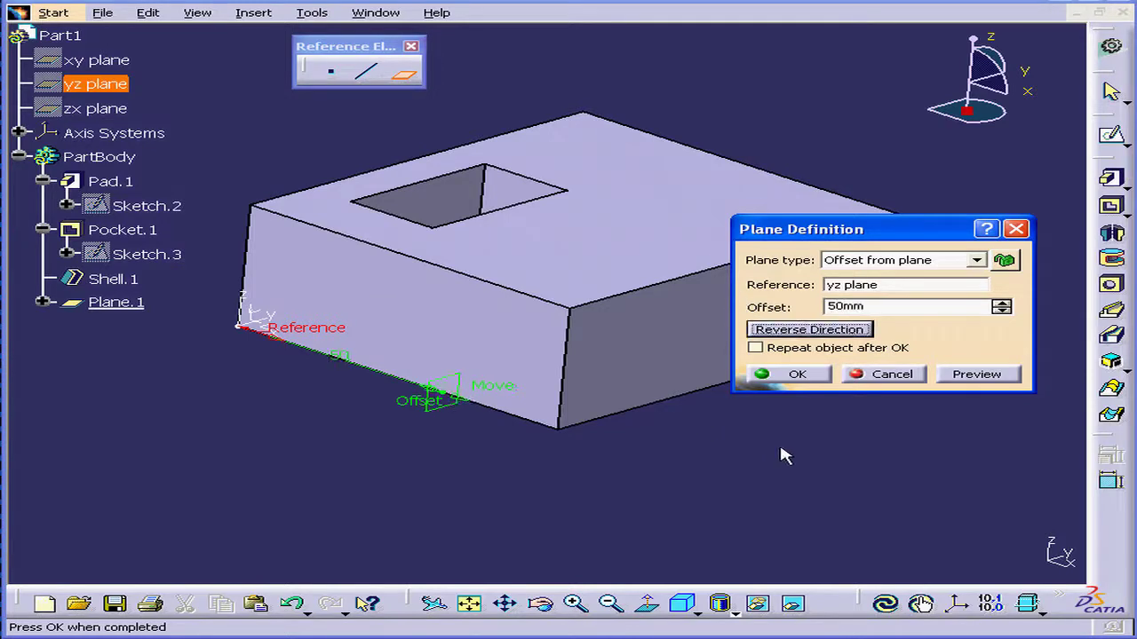
{"action": "left_click", "coordinate": [797, 374]}
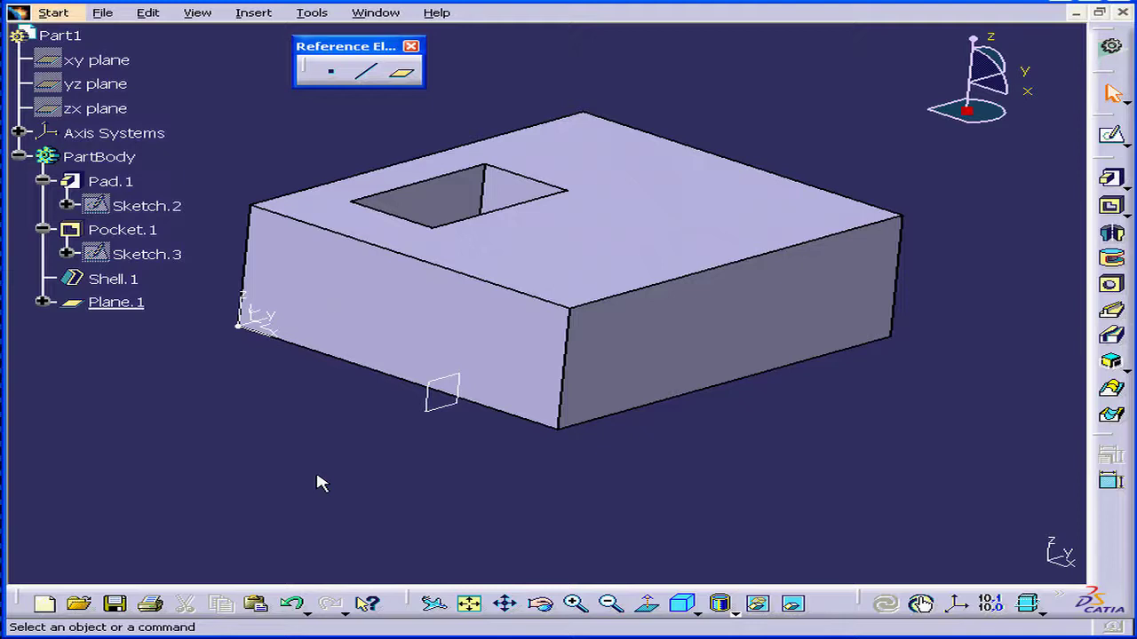
Step: Open Sketch.4 on Plane.1 and look normal to the sketch plane
{"action": "left_click", "coordinate": [1112, 136]}
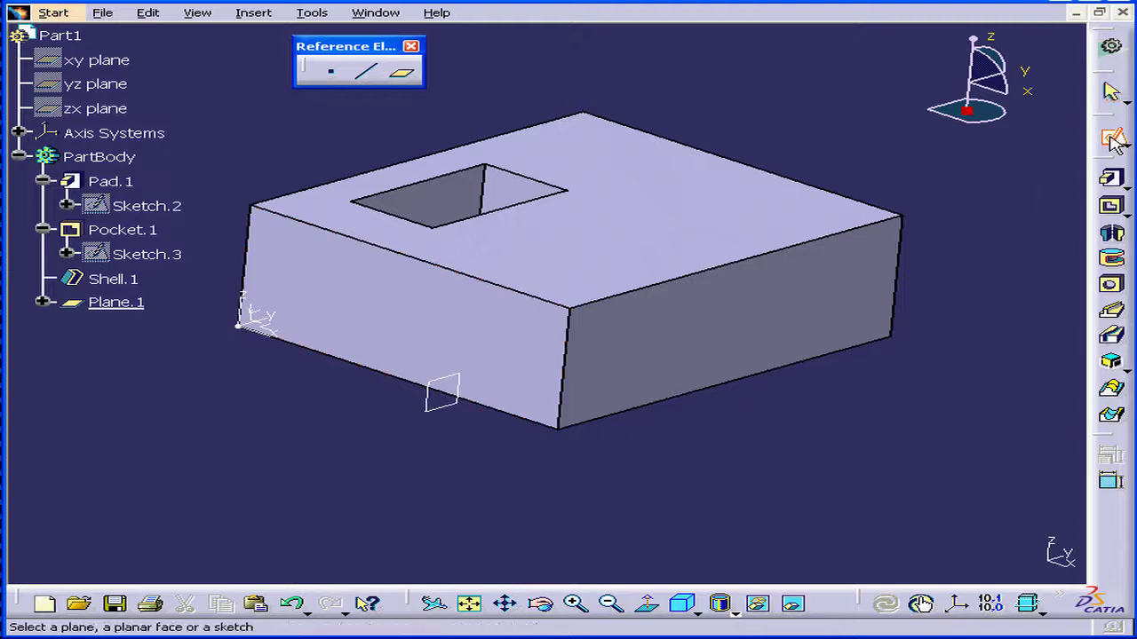
{"action": "left_click", "coordinate": [446, 406]}
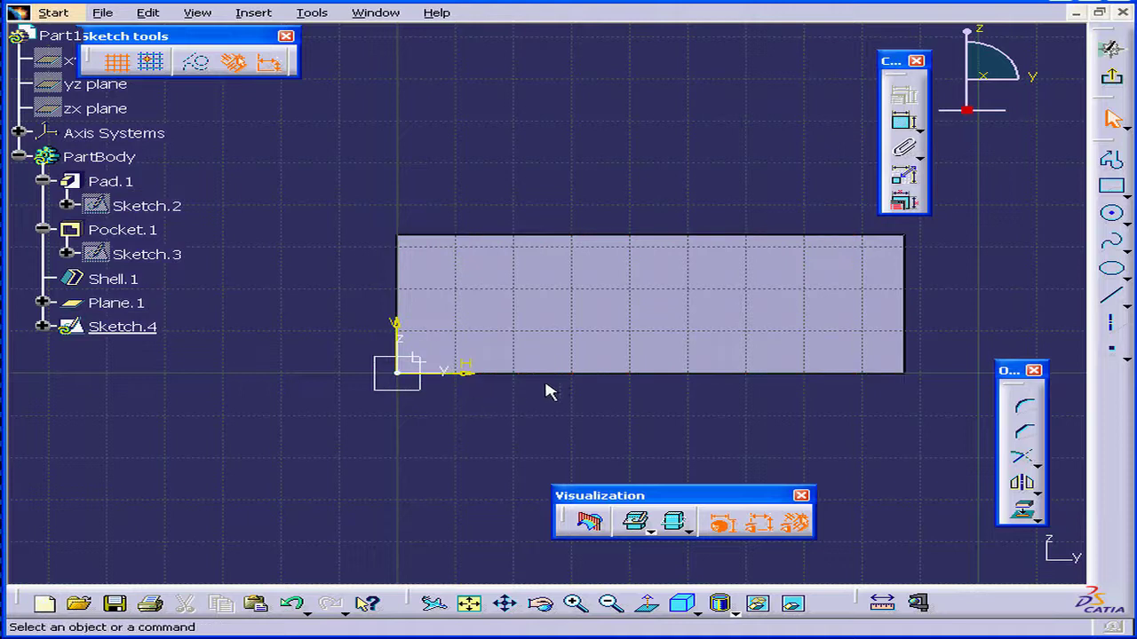
{"action": "mouse_move", "coordinate": [552, 393]}
{"action": "middle_mouse_down"}
{"action": "mouse_move", "coordinate": [522, 366]}
{"action": "mouse_move", "coordinate": [520, 310]}
{"action": "mouse_move", "coordinate": [531, 310]}
{"action": "middle_mouse_up"}
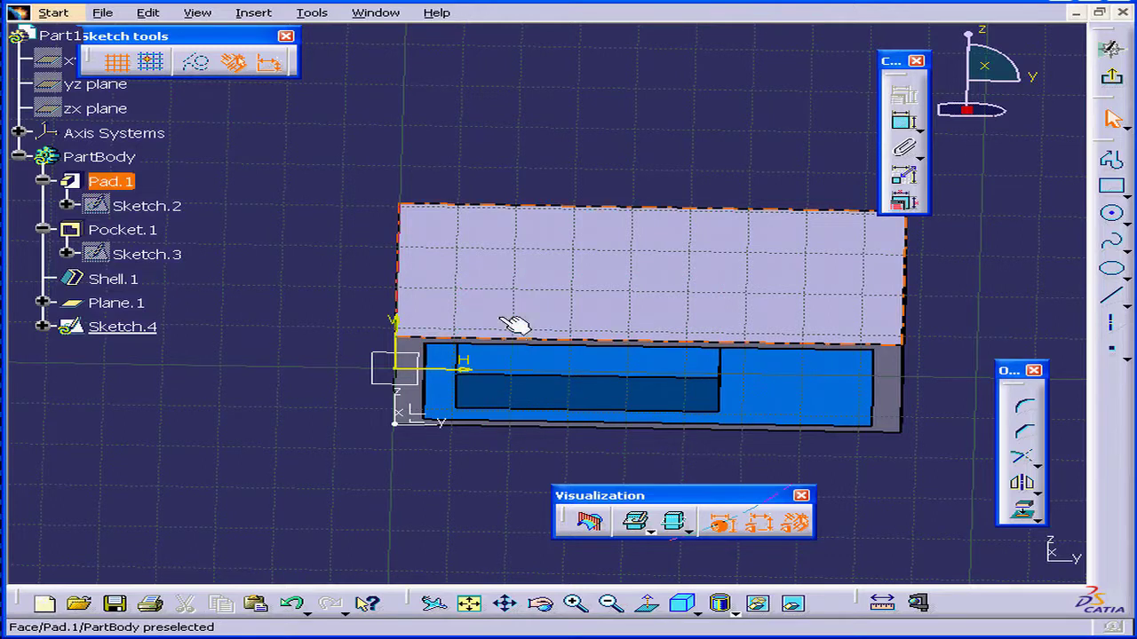
{"action": "middle_click_drag", "start_coordinate": [515, 324], "coordinate": [507, 393]}
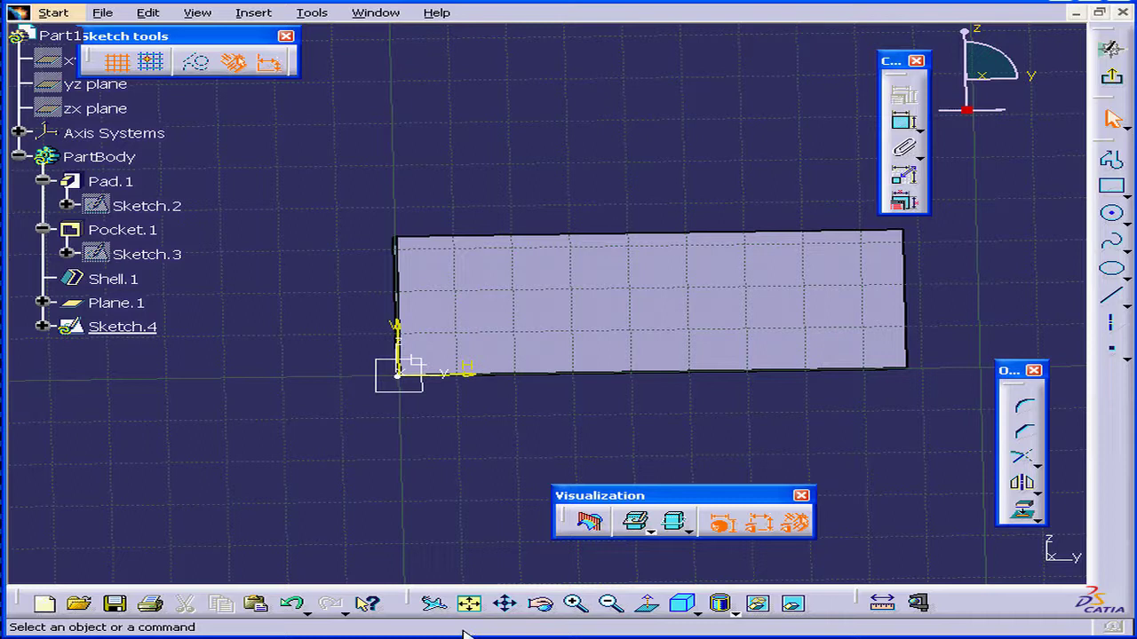
{"action": "left_click", "coordinate": [649, 604]}
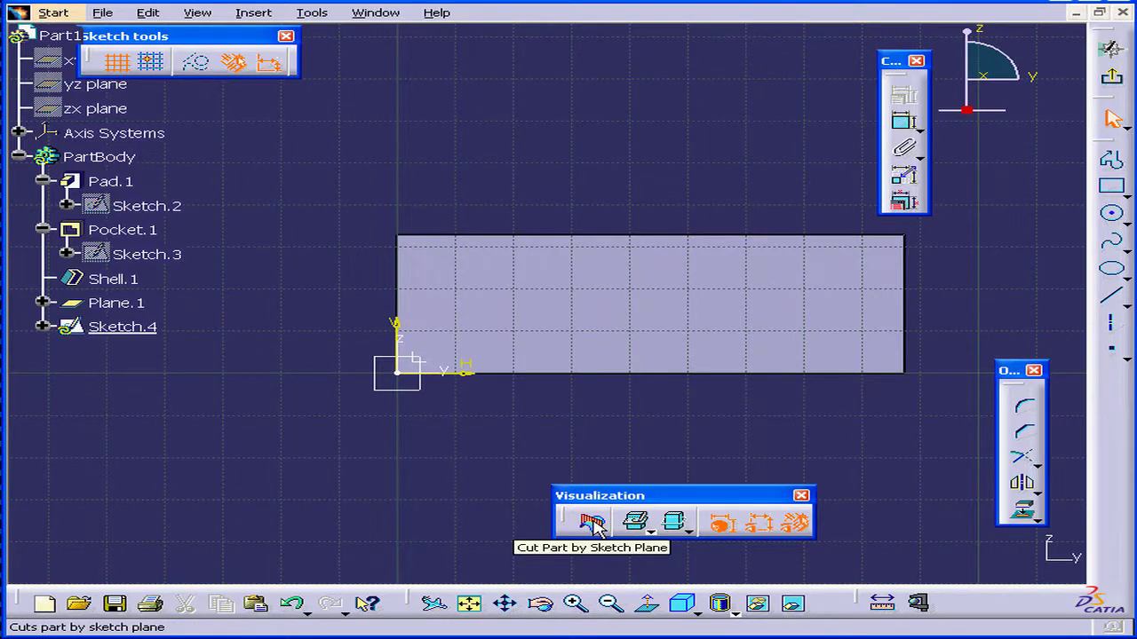
Step: Cut the part by the sketch plane and zoom in on the exposed shell section
{"action": "left_click", "coordinate": [593, 524]}
{"action": "middle_click_drag", "start_coordinate": [598, 388], "coordinate": [609, 308]}
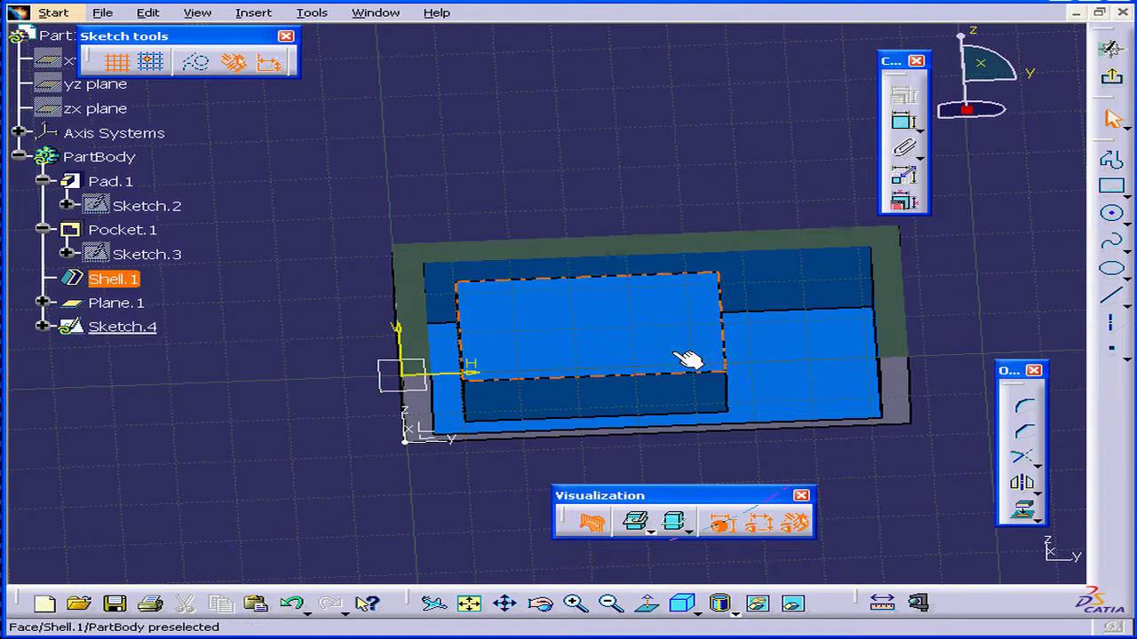
{"action": "left_click", "coordinate": [655, 611]}
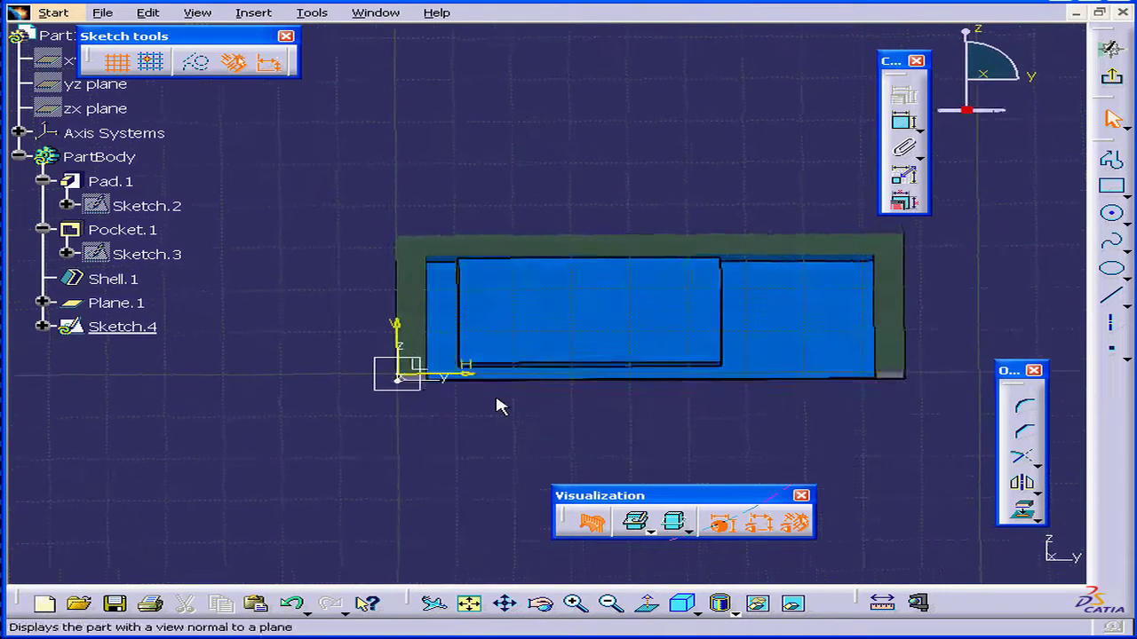
{"action": "middle_click_drag", "start_coordinate": [598, 337], "coordinate": [541, 314]}
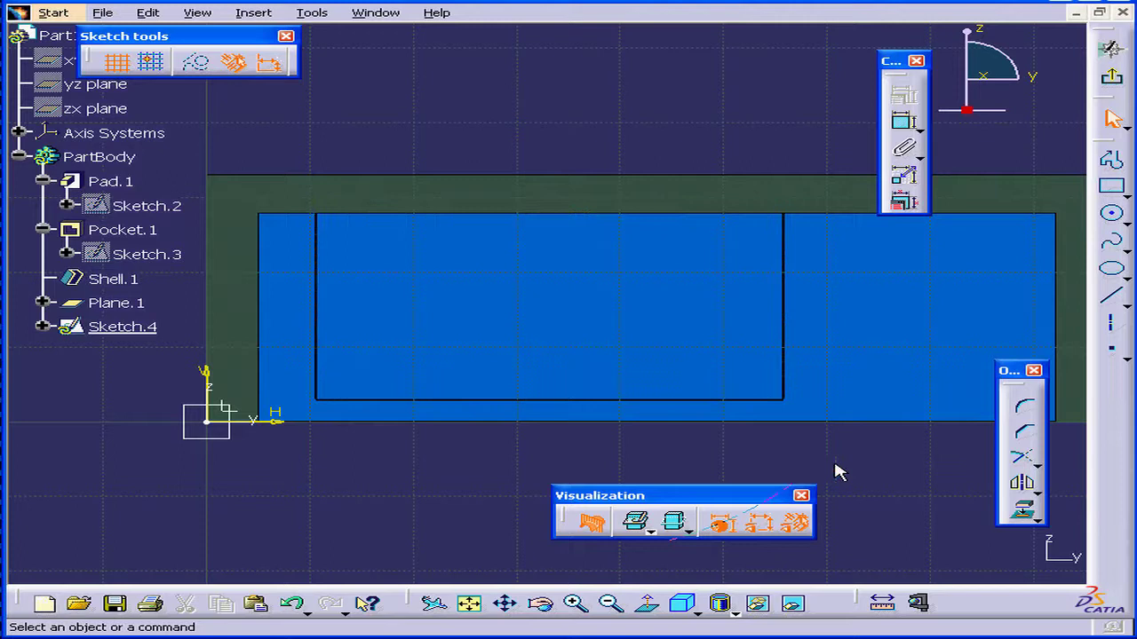
Step: Project a vertical inner shell edge into Sketch.4 as construction geometry
{"action": "left_click", "coordinate": [1027, 513]}
{"action": "mouse_move", "coordinate": [844, 369]}
{"action": "middle_mouse_down"}
{"action": "mouse_move", "coordinate": [837, 347]}
{"action": "mouse_move", "coordinate": [767, 354]}
{"action": "mouse_move", "coordinate": [813, 363]}
{"action": "middle_mouse_up"}
{"action": "left_click", "coordinate": [813, 363]}
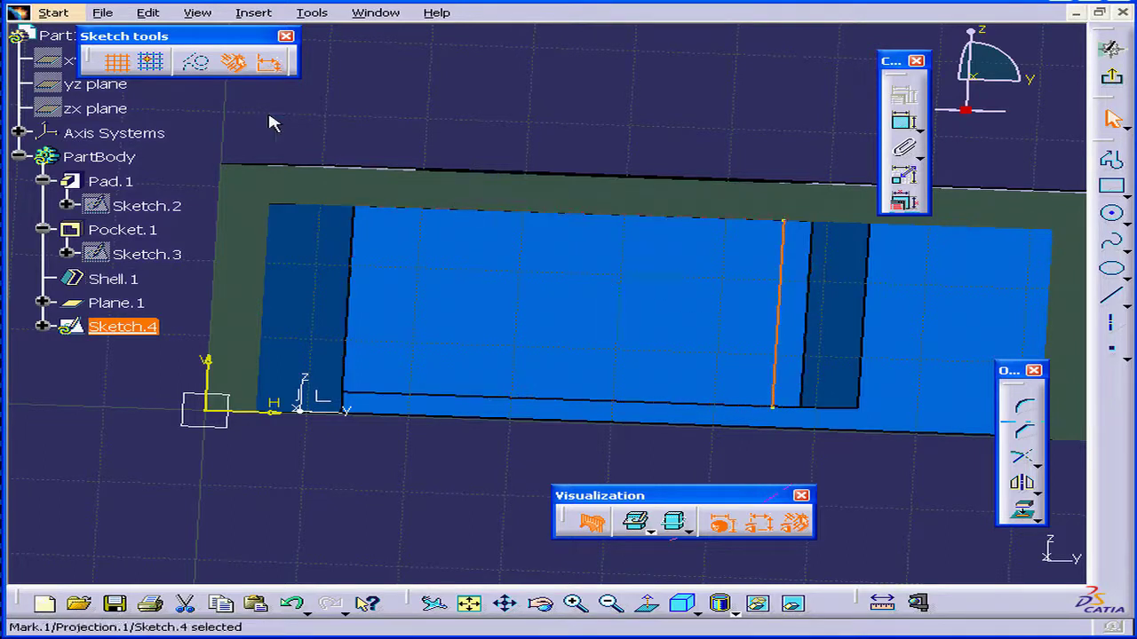
{"action": "left_click", "coordinate": [210, 71]}
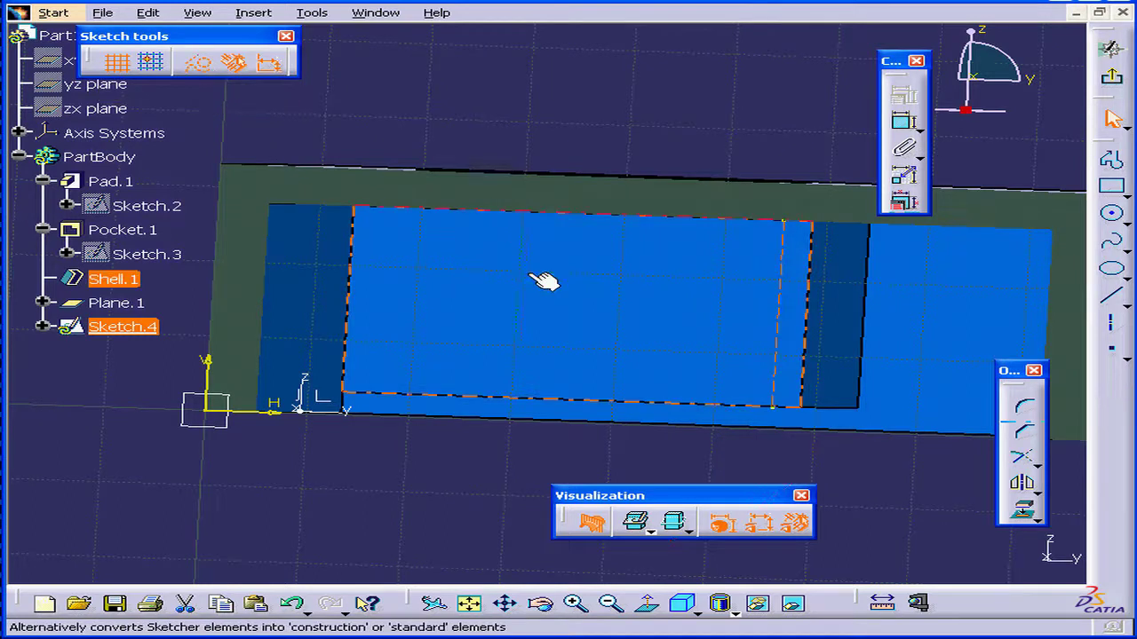
Step: Project the shell's left vertical inner edge as a second parallel reference line
{"action": "left_click", "coordinate": [1022, 509]}
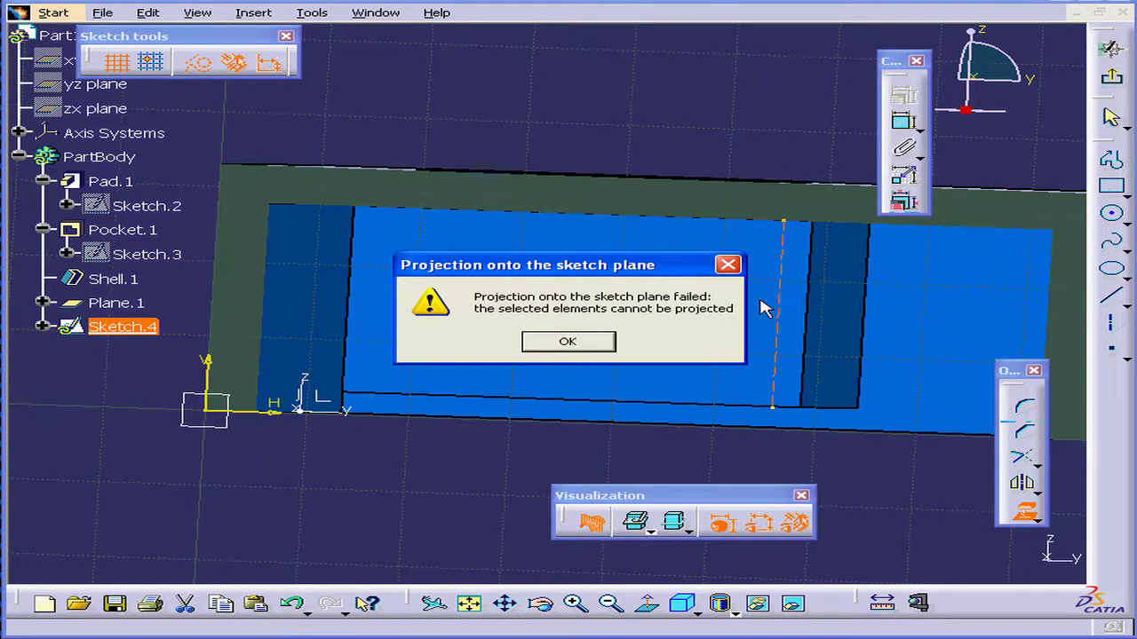
{"action": "left_click", "coordinate": [568, 342]}
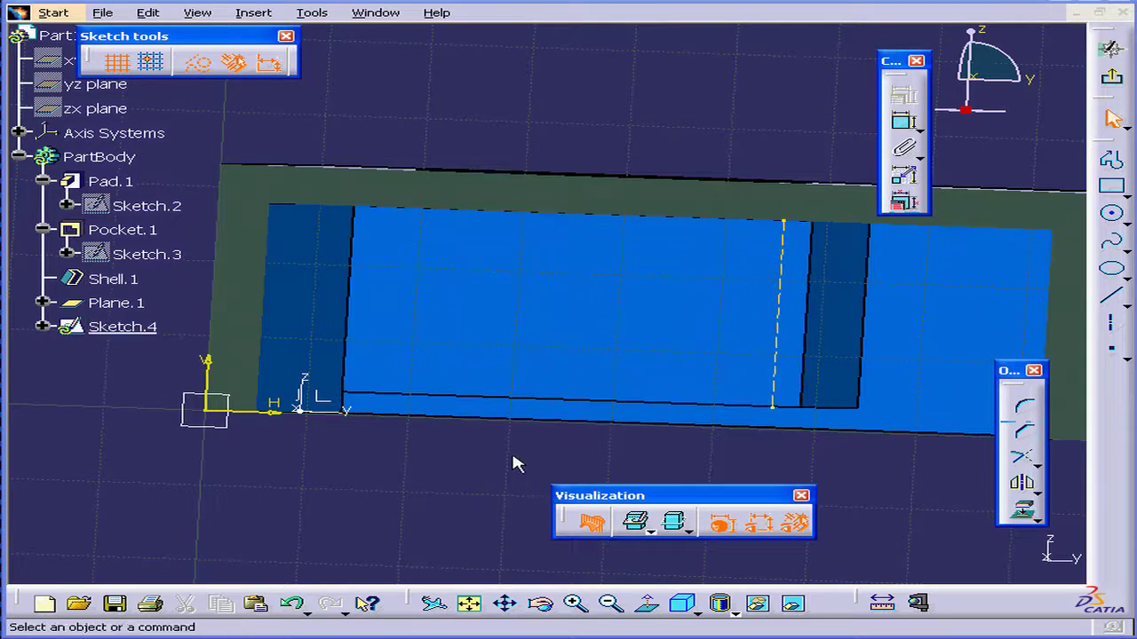
{"action": "mouse_move", "coordinate": [381, 337]}
{"action": "middle_mouse_down"}
{"action": "mouse_move", "coordinate": [494, 350]}
{"action": "mouse_move", "coordinate": [376, 351]}
{"action": "middle_mouse_up"}
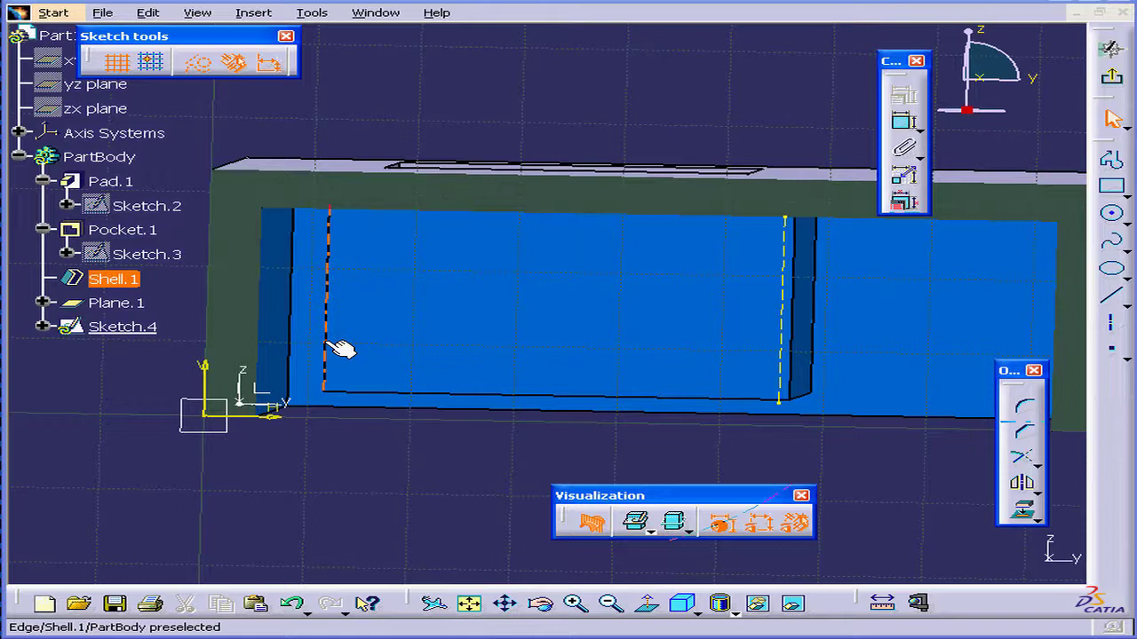
{"action": "left_click", "coordinate": [328, 346]}
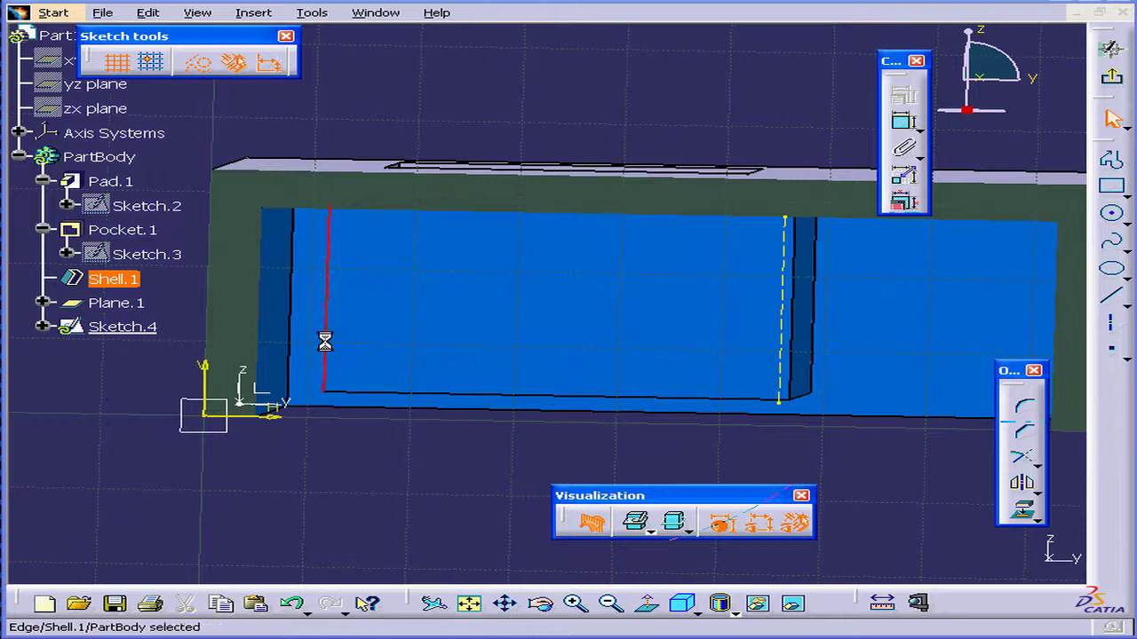
{"action": "left_click", "coordinate": [1028, 513]}
{"action": "mouse_move", "coordinate": [681, 400]}
{"action": "middle_mouse_down"}
{"action": "mouse_move", "coordinate": [621, 373]}
{"action": "mouse_move", "coordinate": [665, 363]}
{"action": "mouse_move", "coordinate": [612, 359]}
{"action": "middle_mouse_up"}
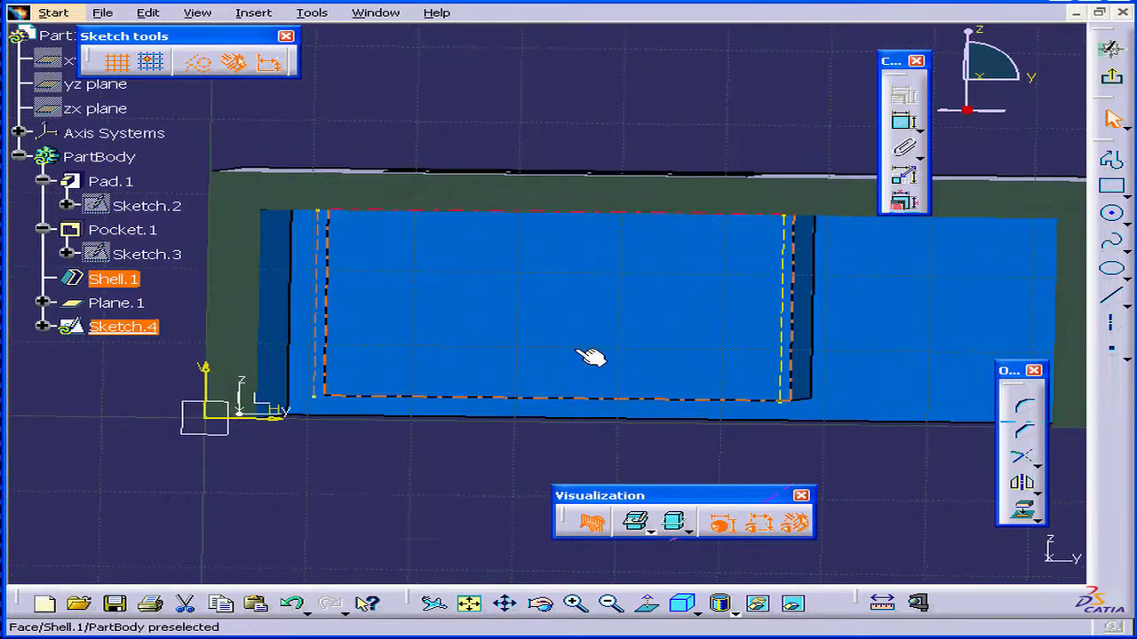
Step: Draw a horizontal axis at V 15.5 mm spanning the two dashed projected edges
{"action": "left_click", "coordinate": [1115, 328]}
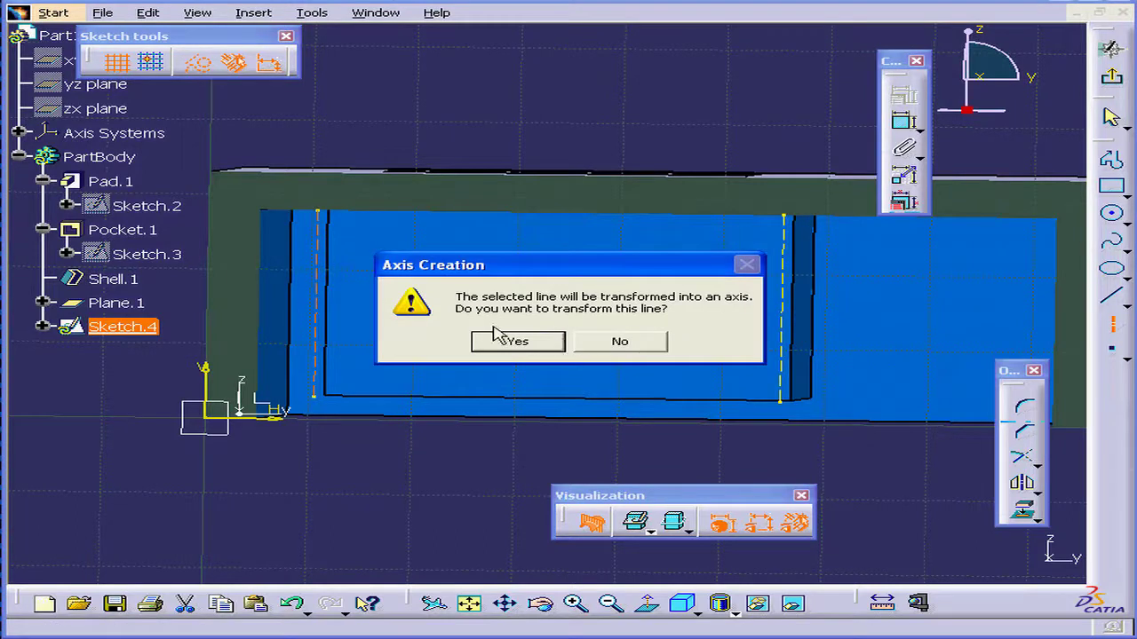
{"action": "left_click", "coordinate": [602, 341]}
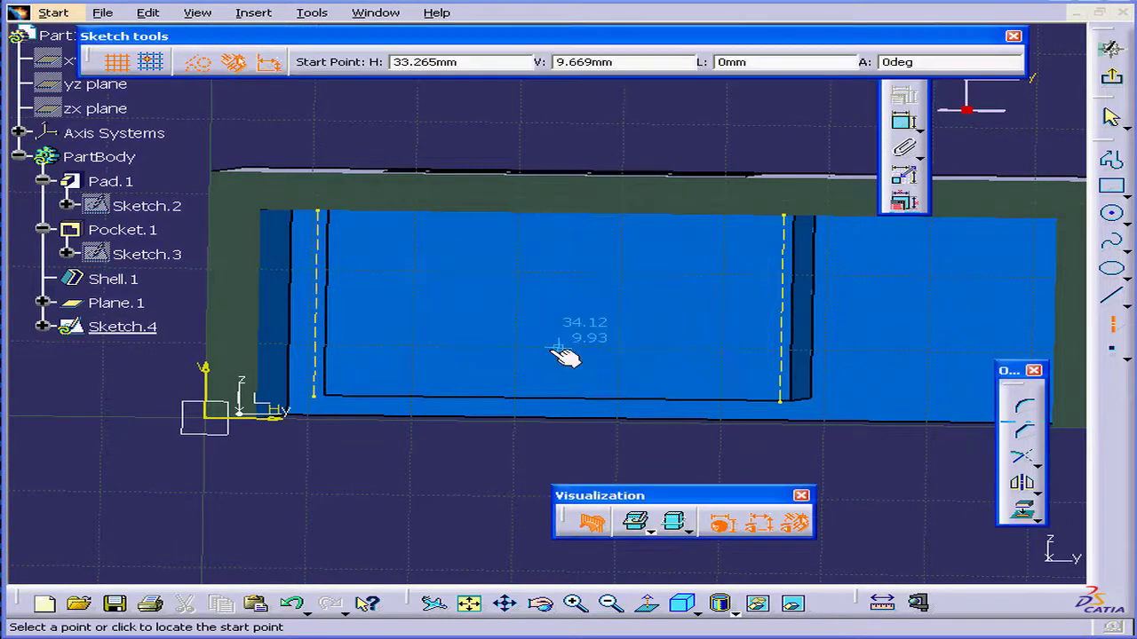
{"action": "left_click", "coordinate": [318, 304]}
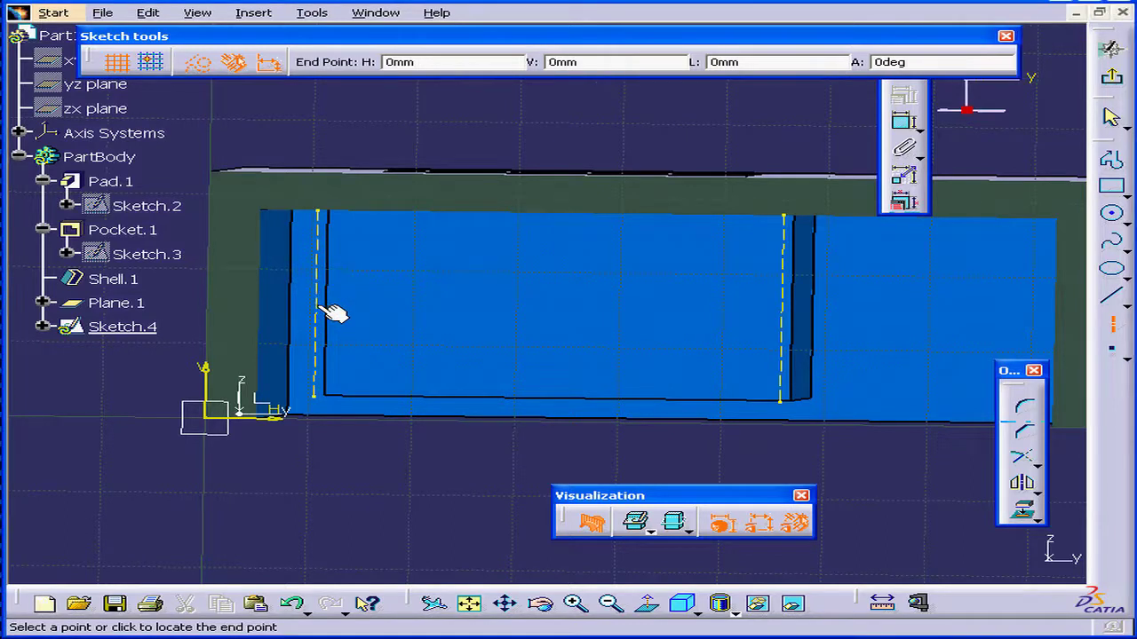
{"action": "left_click", "coordinate": [783, 304]}
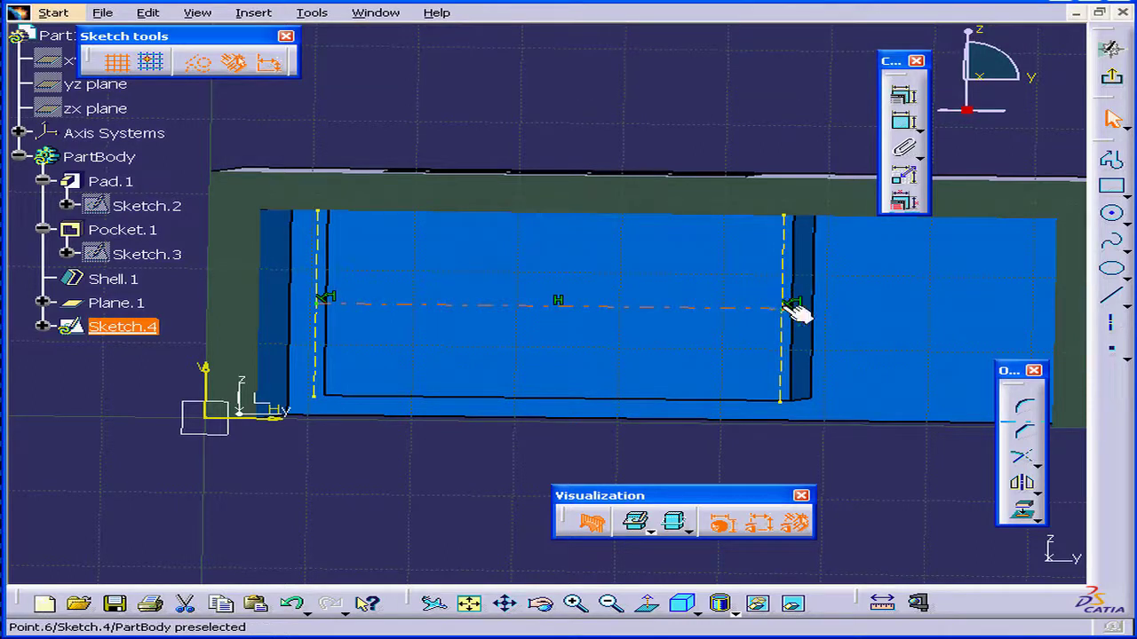
Step: Place a point mid-axis at 33.13, 15.5 mm and draw a circle centred on it
{"action": "left_click", "coordinate": [582, 313]}
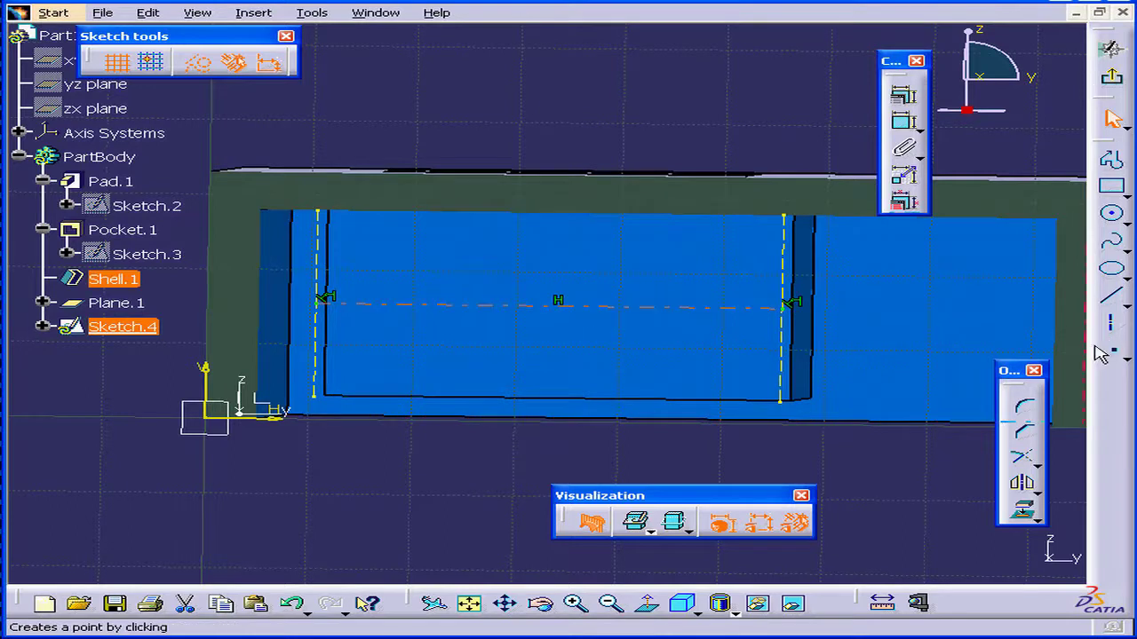
{"action": "left_click", "coordinate": [1114, 349]}
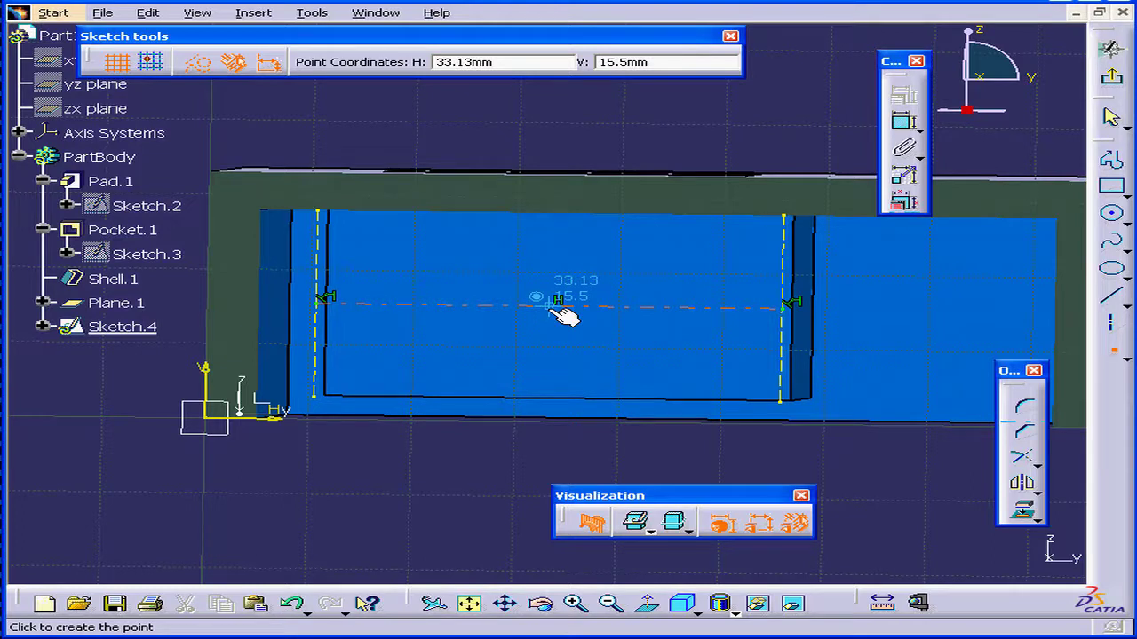
{"action": "left_click", "coordinate": [557, 302]}
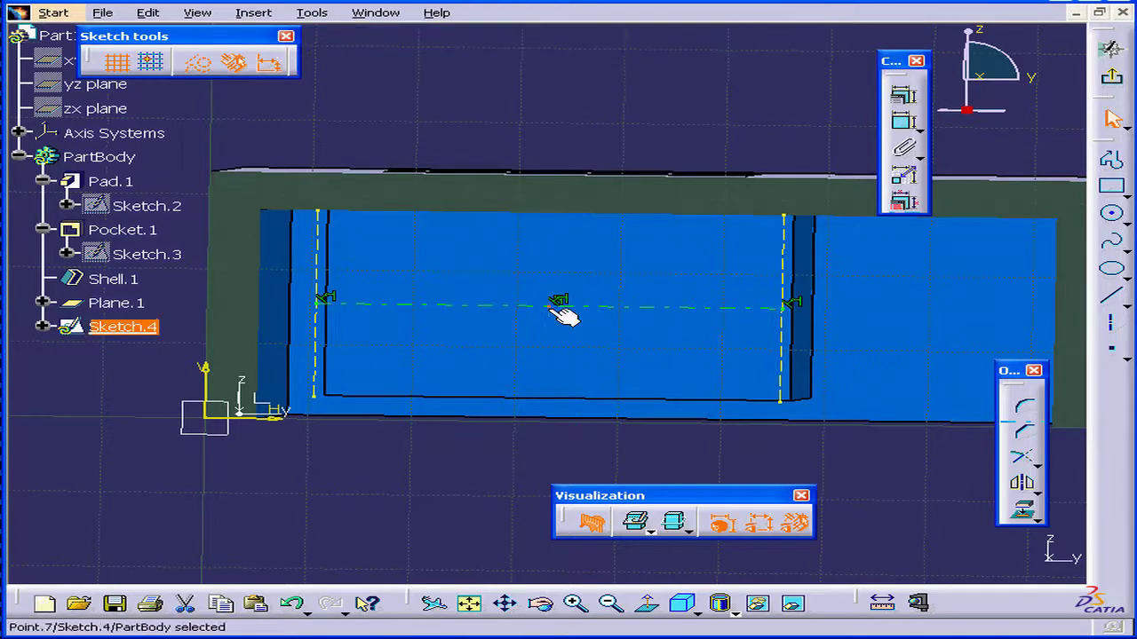
{"action": "left_click", "coordinate": [1114, 218]}
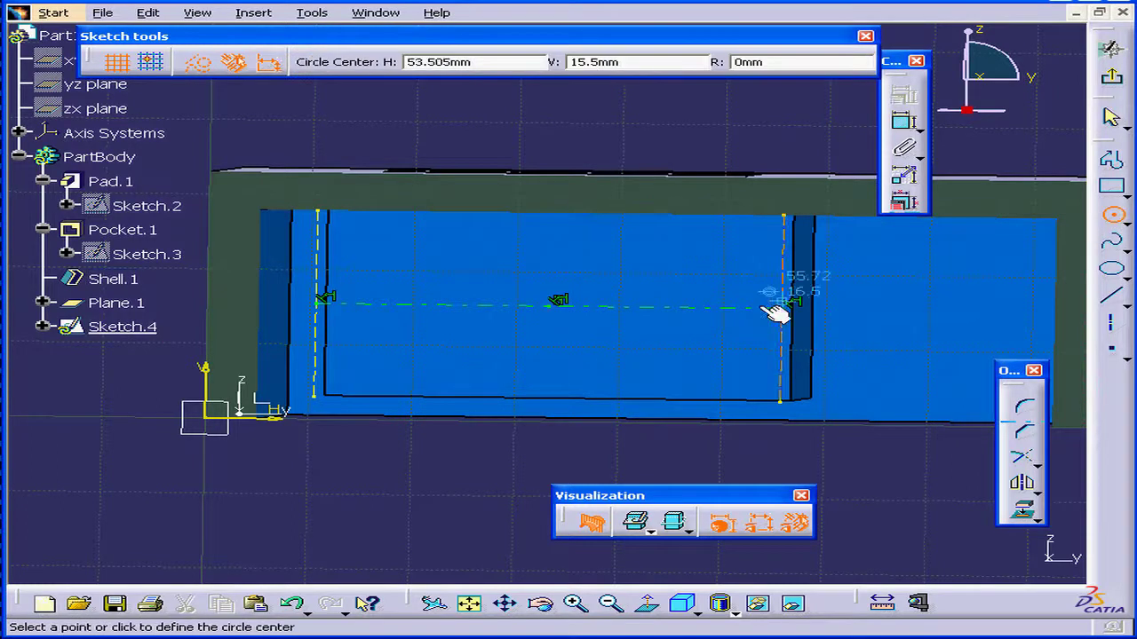
{"action": "left_click", "coordinate": [557, 303]}
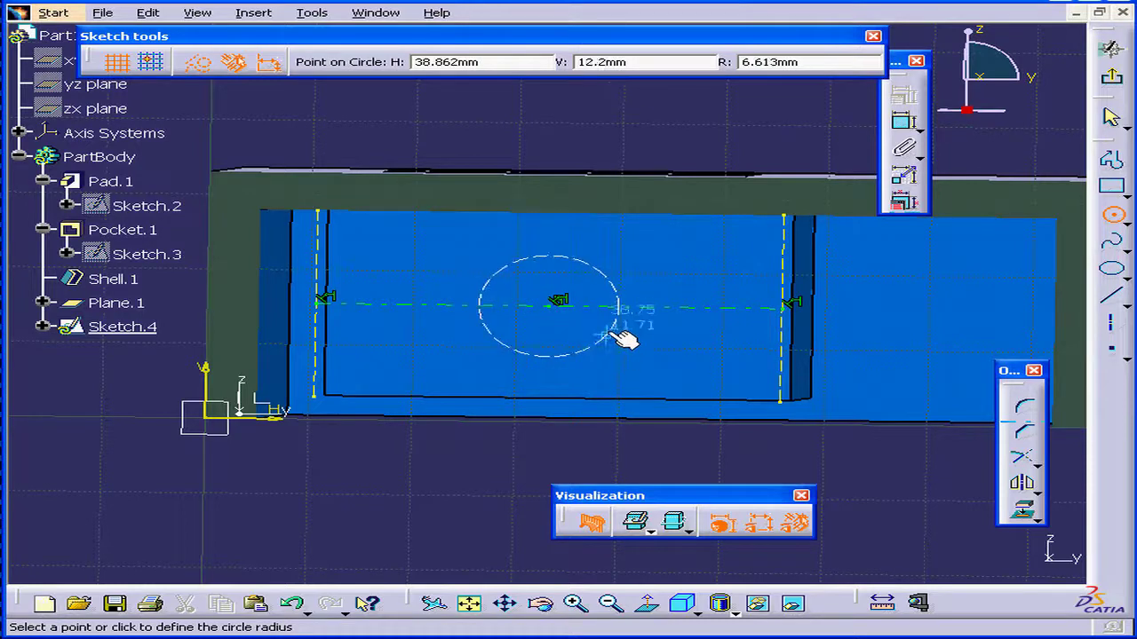
{"action": "left_click", "coordinate": [611, 330]}
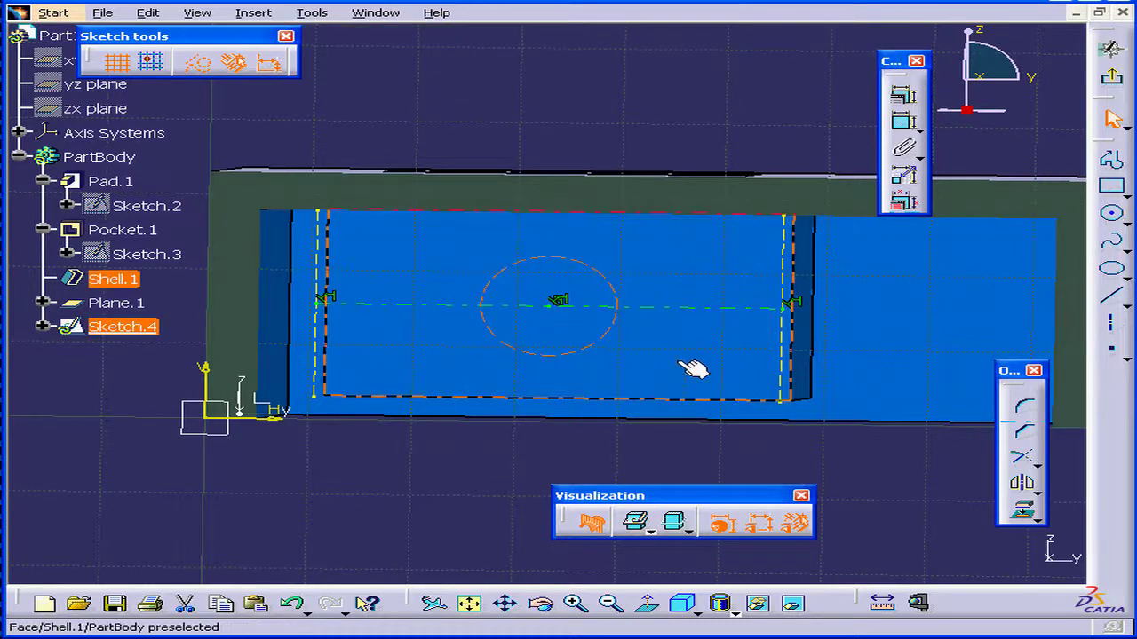
Step: Make the circle a standard element and constrain its diameter to 15 mm
{"action": "left_click", "coordinate": [506, 298]}
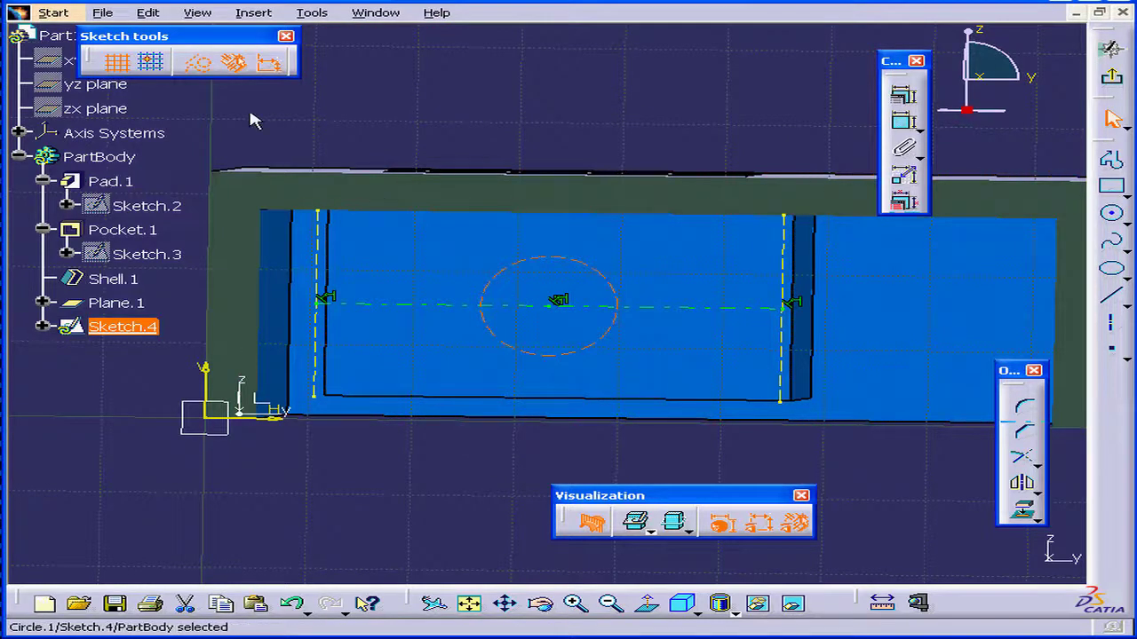
{"action": "left_click", "coordinate": [197, 63]}
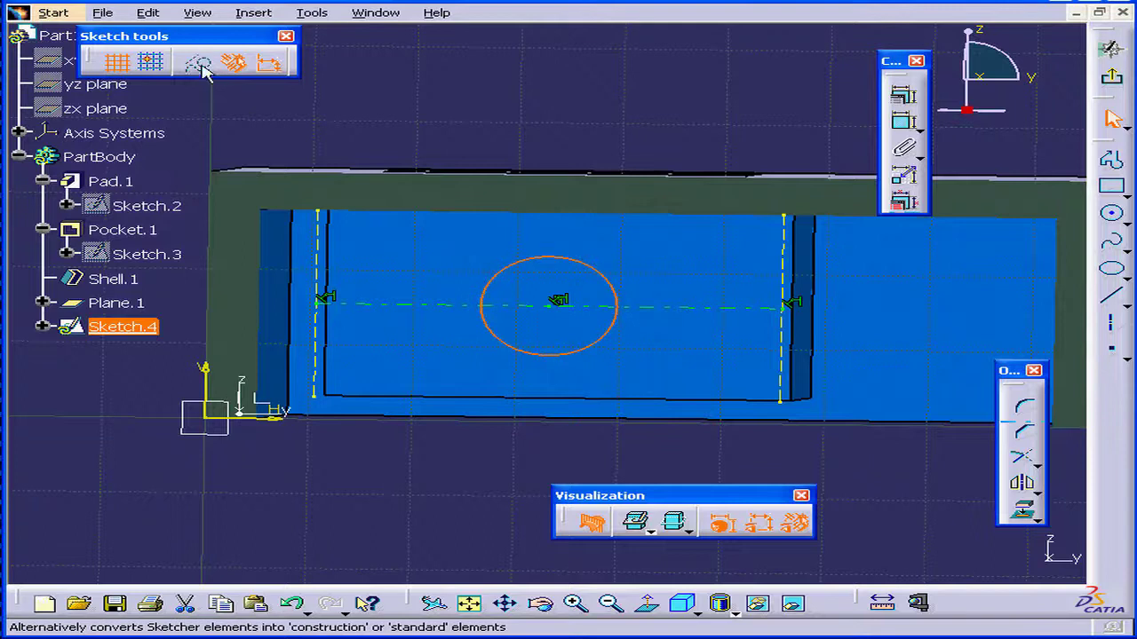
{"action": "left_click", "coordinate": [904, 122]}
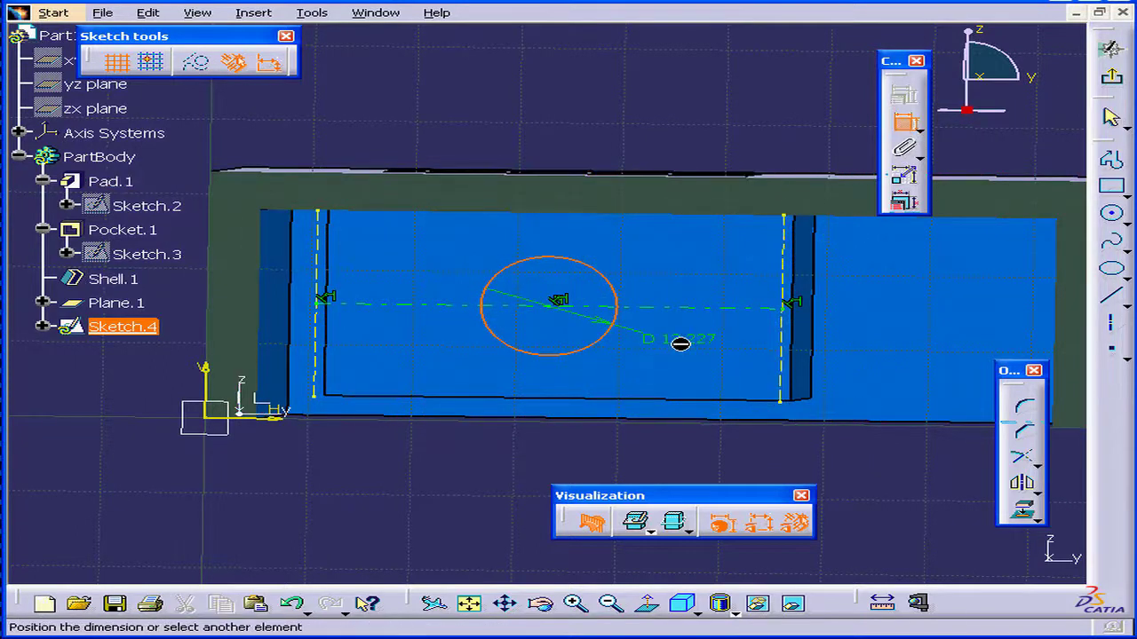
{"action": "left_click", "coordinate": [671, 346]}
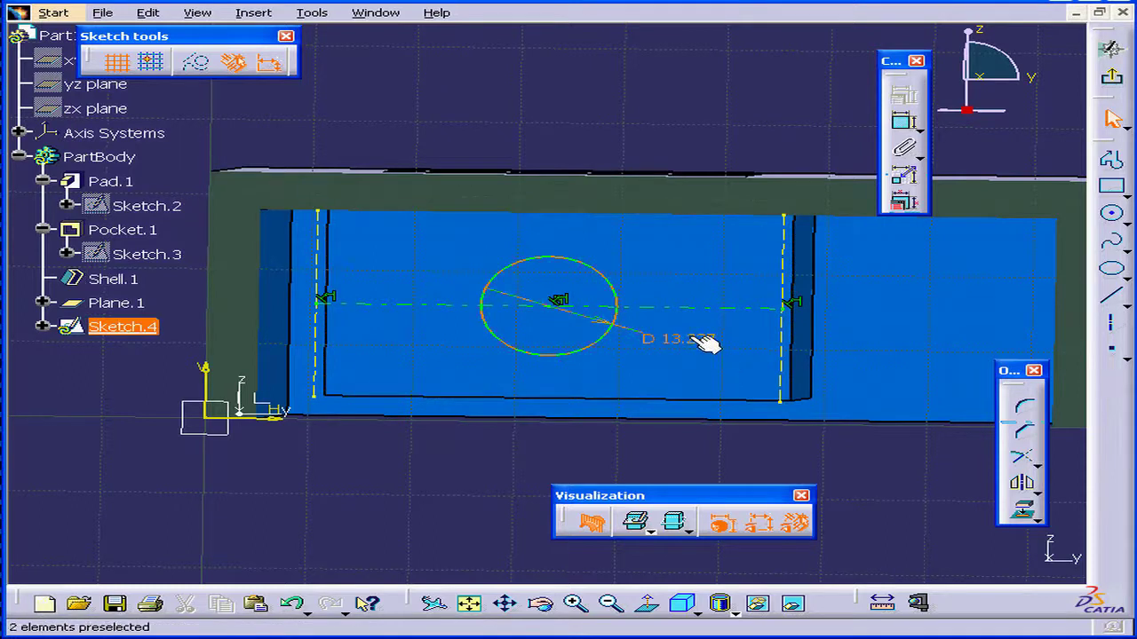
{"action": "double_click", "coordinate": [703, 341]}
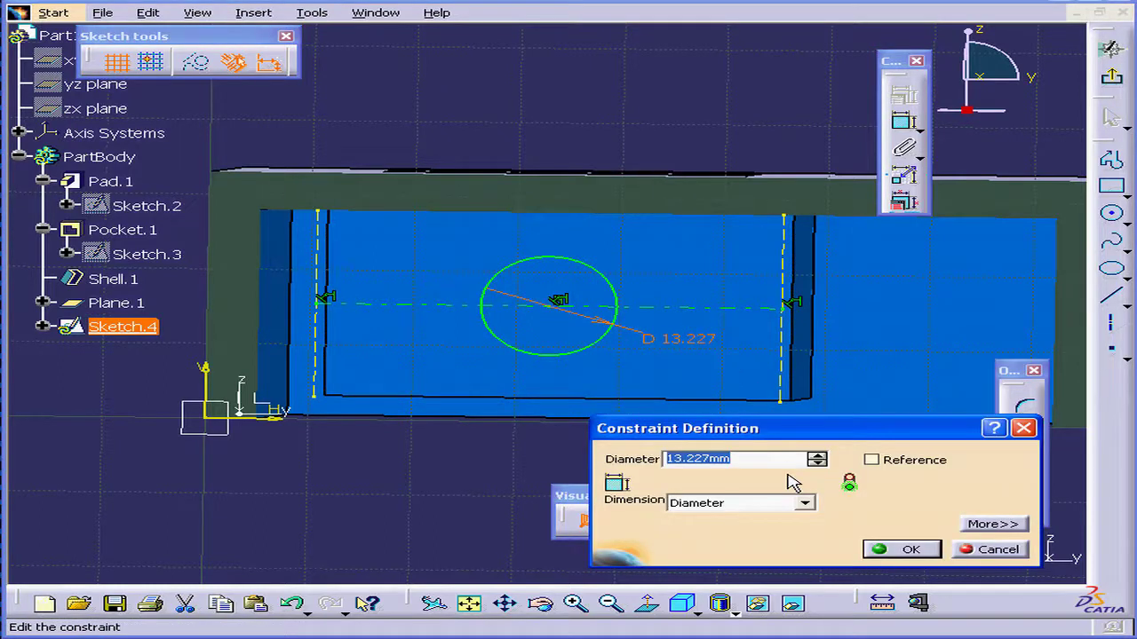
{"action": "type", "text": "15"}
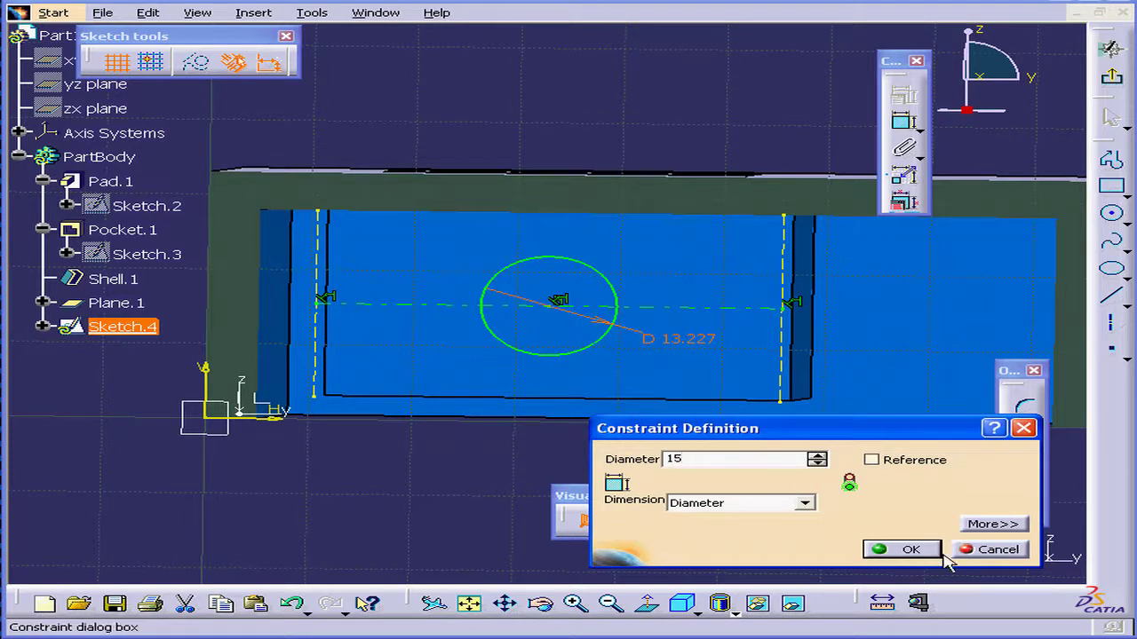
{"action": "left_click", "coordinate": [904, 549]}
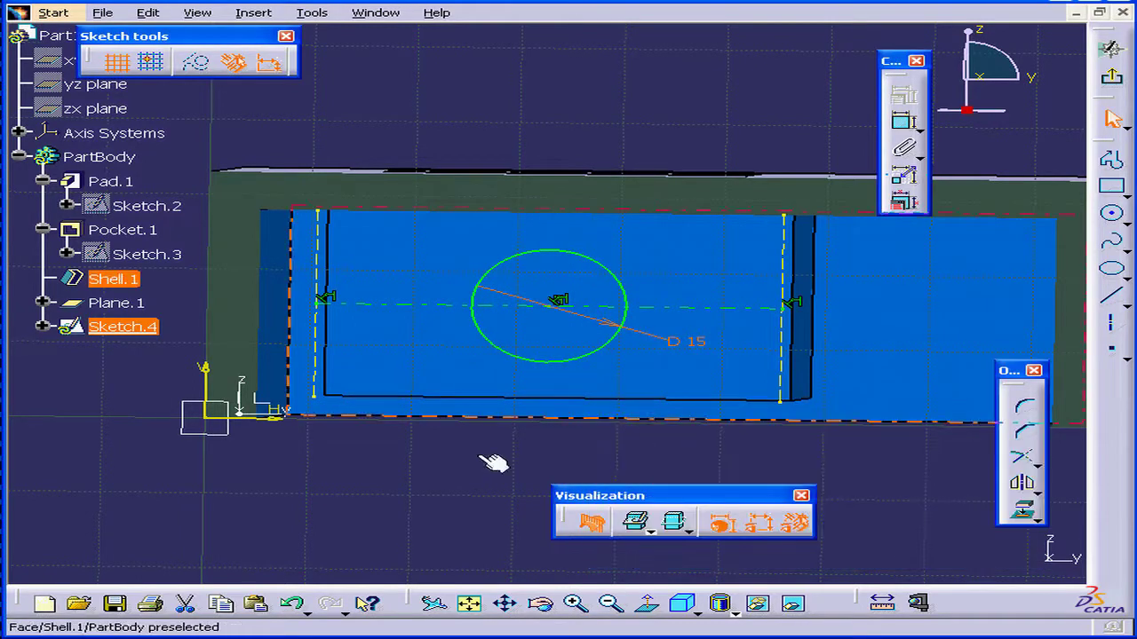
Step: Pad the circle as Pad.2, reversed downward with an 'Up to next' limit
{"action": "left_click", "coordinate": [1110, 76]}
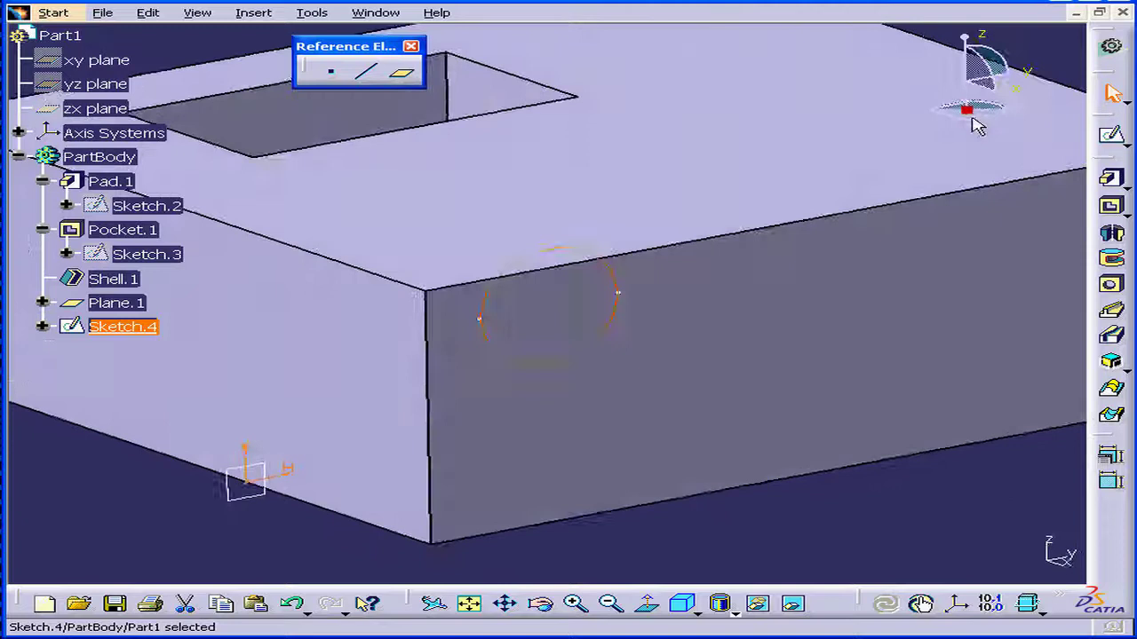
{"action": "mouse_move", "coordinate": [781, 327]}
{"action": "middle_mouse_down"}
{"action": "mouse_move", "coordinate": [753, 356]}
{"action": "mouse_move", "coordinate": [690, 186]}
{"action": "mouse_move", "coordinate": [689, 266]}
{"action": "middle_mouse_up"}
{"action": "middle_click_drag", "start_coordinate": [432, 364], "coordinate": [400, 222]}
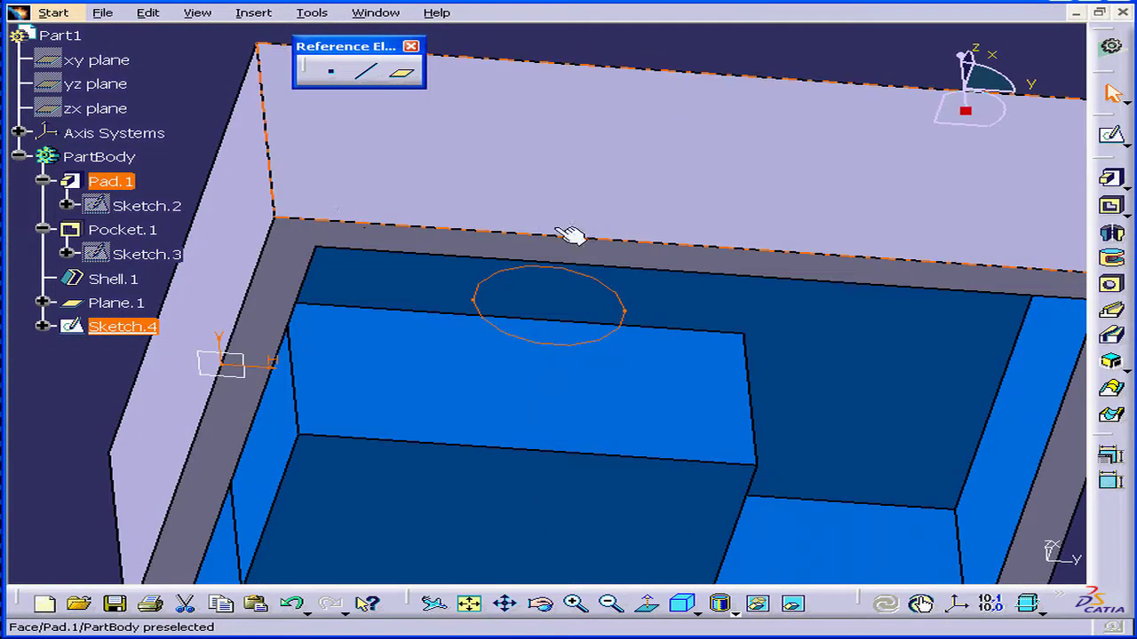
{"action": "left_click", "coordinate": [1116, 182]}
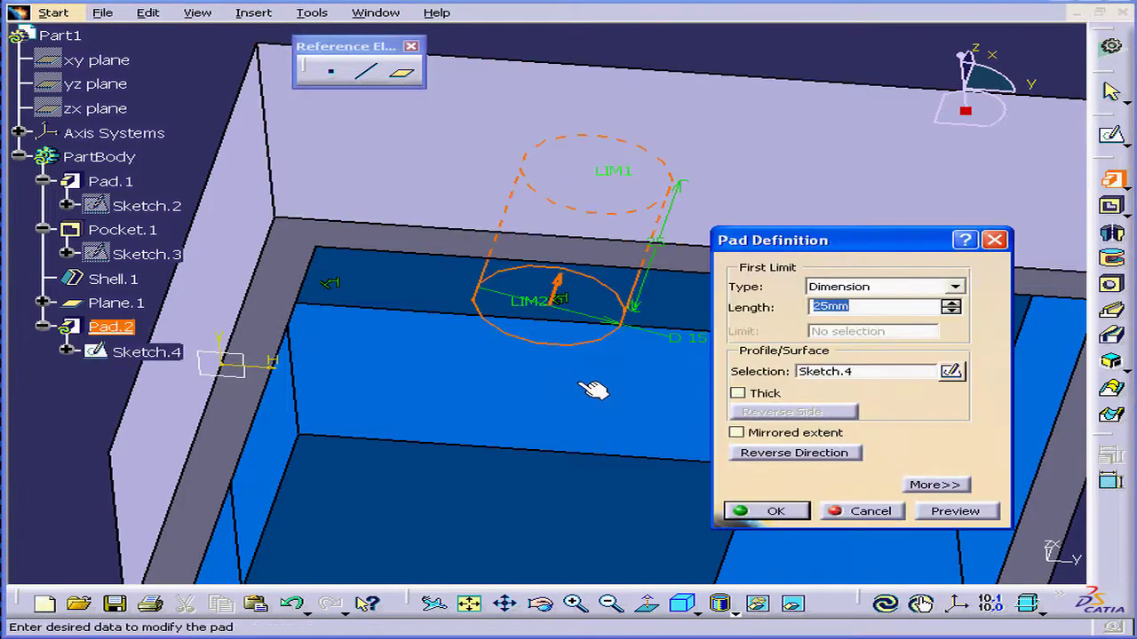
{"action": "left_click", "coordinate": [956, 288]}
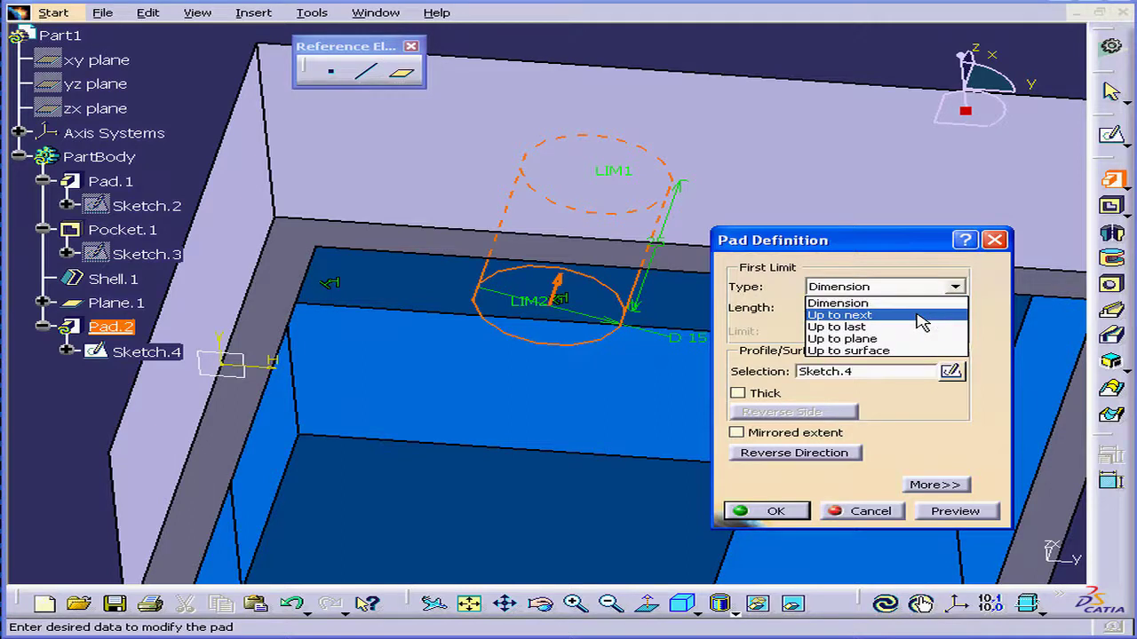
{"action": "left_click", "coordinate": [921, 321]}
{"action": "left_click", "coordinate": [839, 455]}
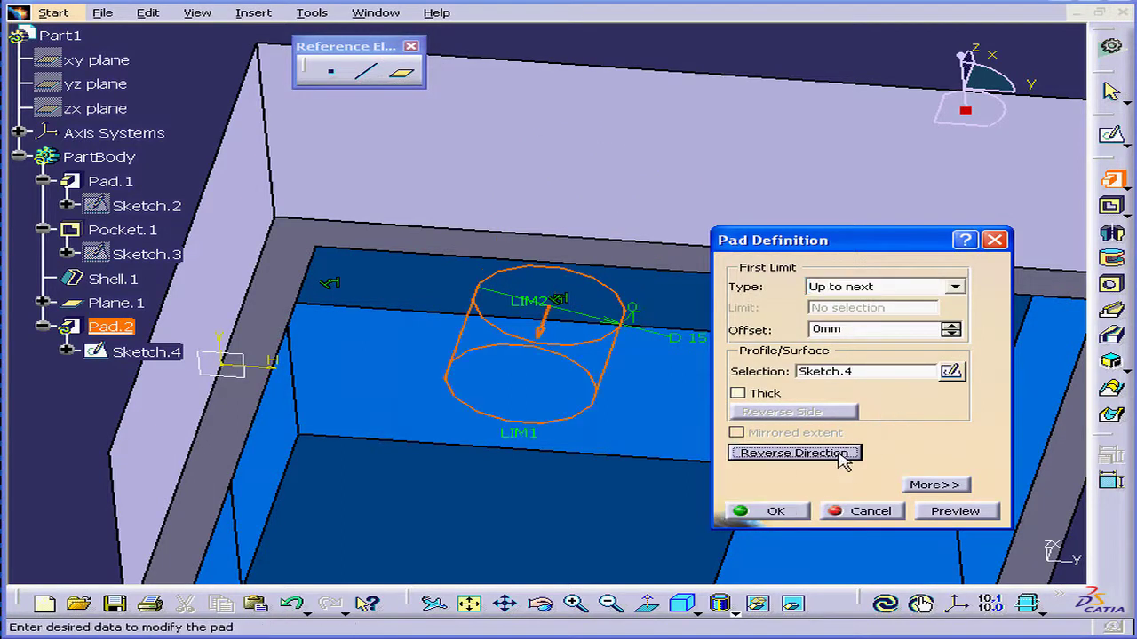
{"action": "left_click", "coordinate": [769, 511]}
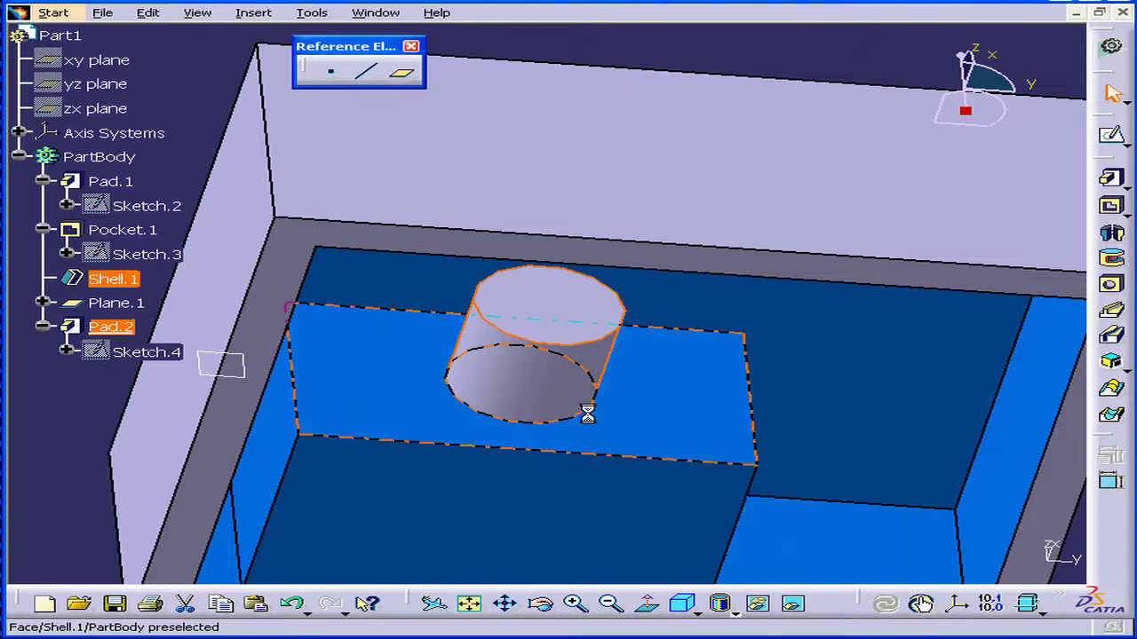